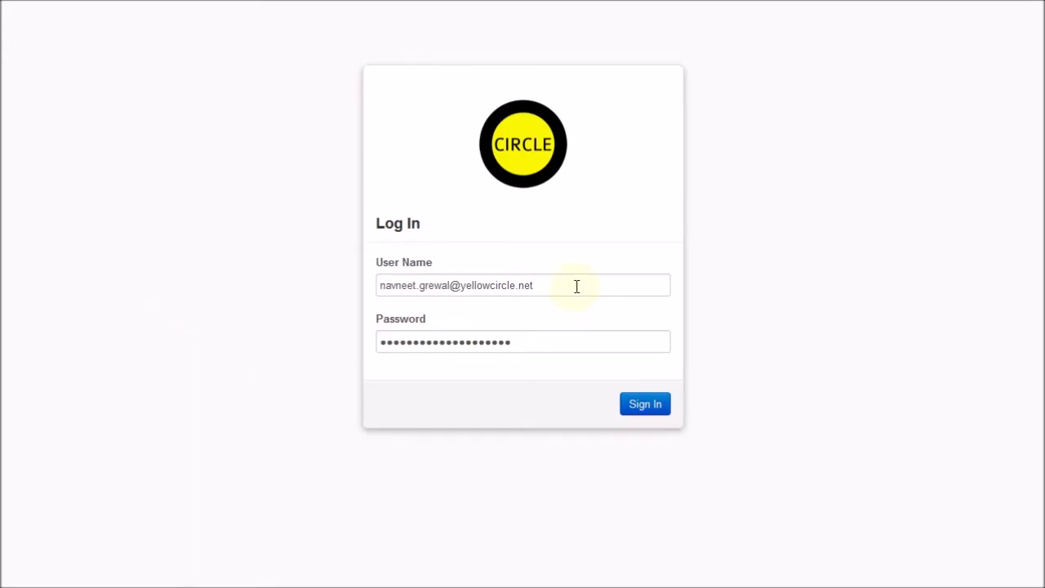
Sign in and show the Instances list with the running centos-6-instance on cloud.small
left_click(631, 406)
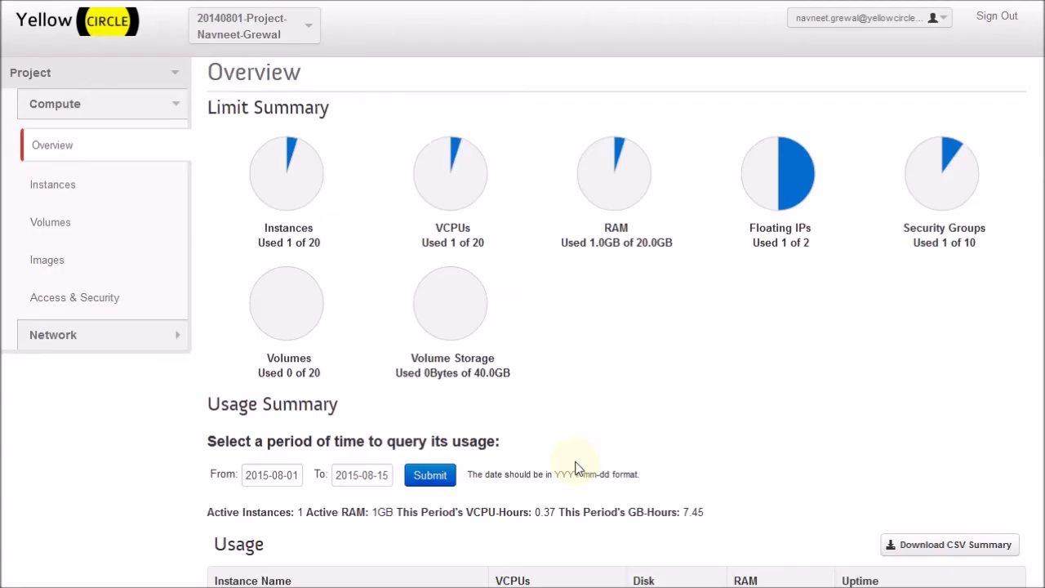
left_click(49, 193)
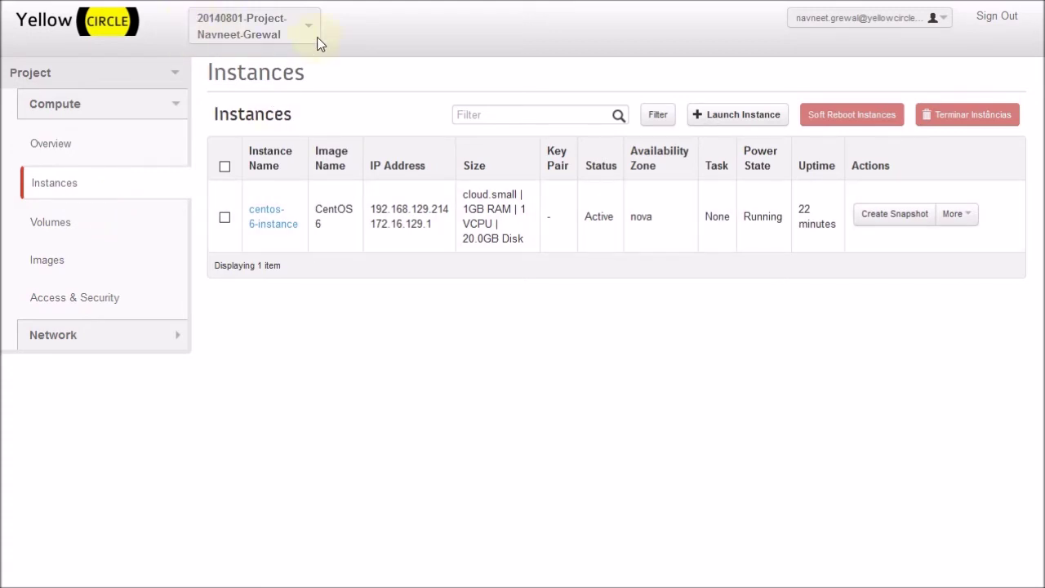
Copy the project name from the top selector and select the floating IP 172.16.129.1
right_click(269, 34)
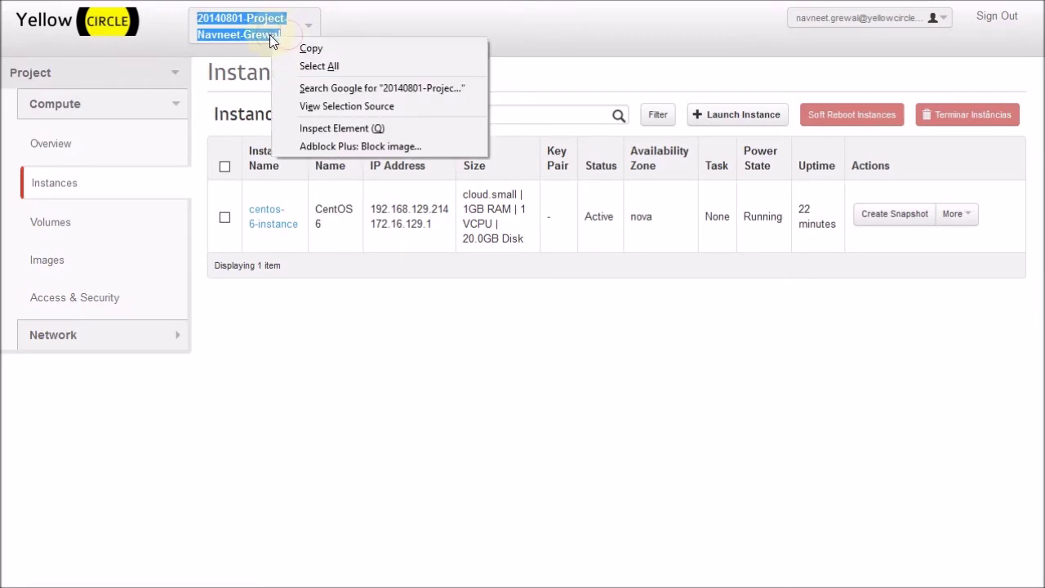
left_click(306, 48)
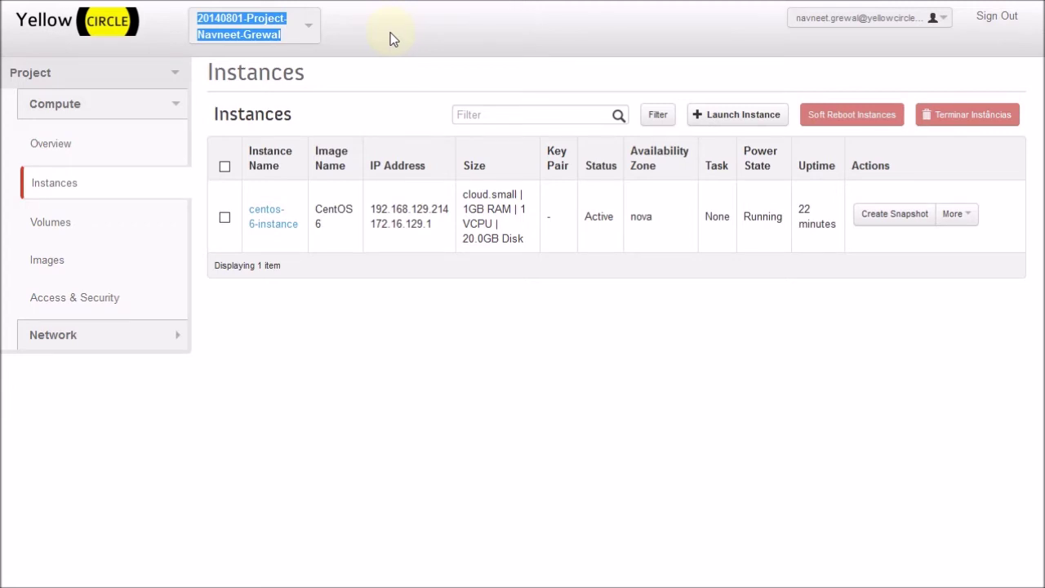
left_click(389, 44)
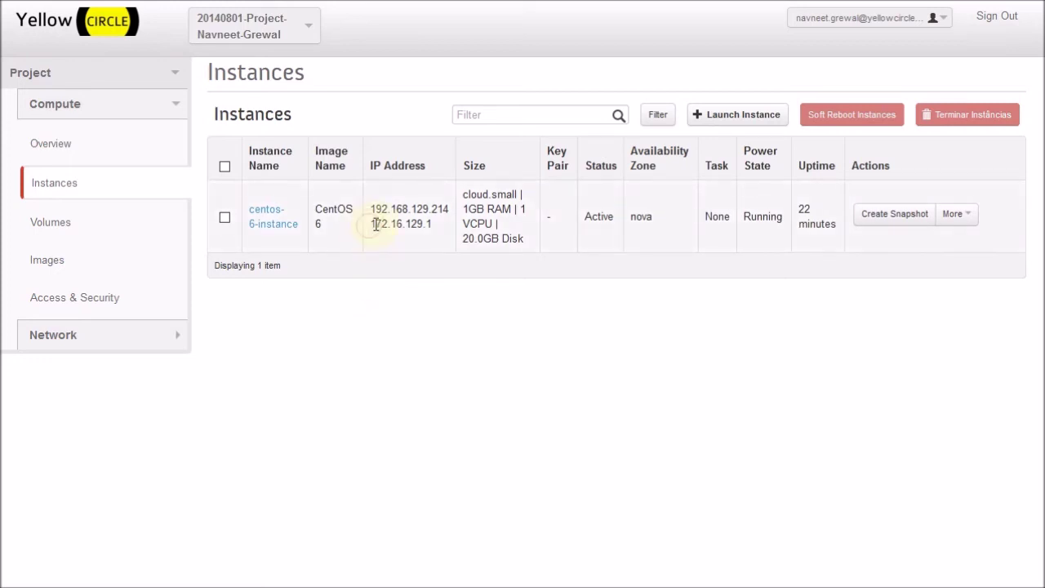
left_click_drag(372, 225, 439, 230)
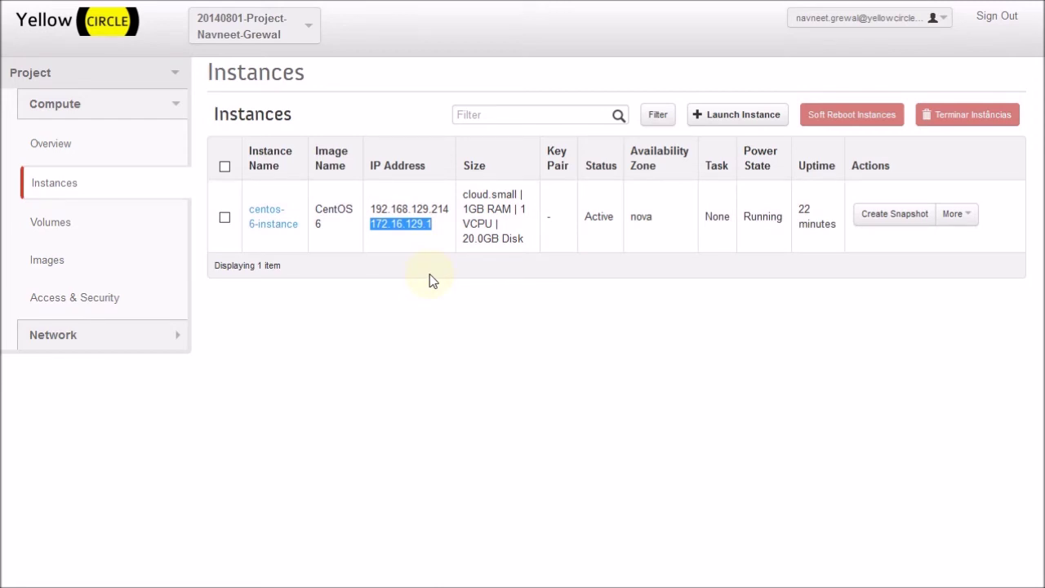
left_click(417, 245)
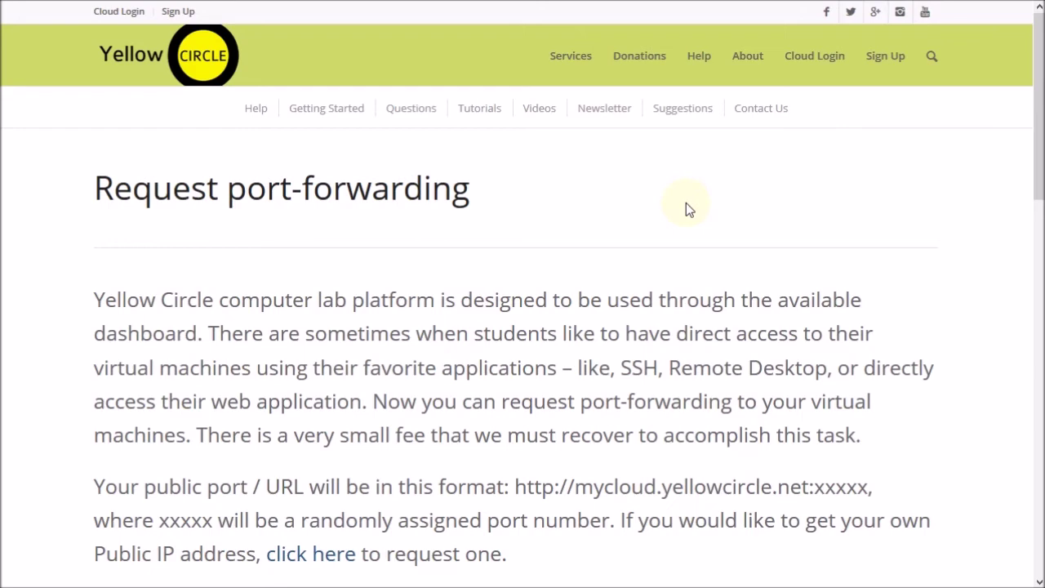
Set the request form's Duration to Monthly Subscription
scroll(686, 209, "down", 2)
scroll(686, 209, "down", 5)
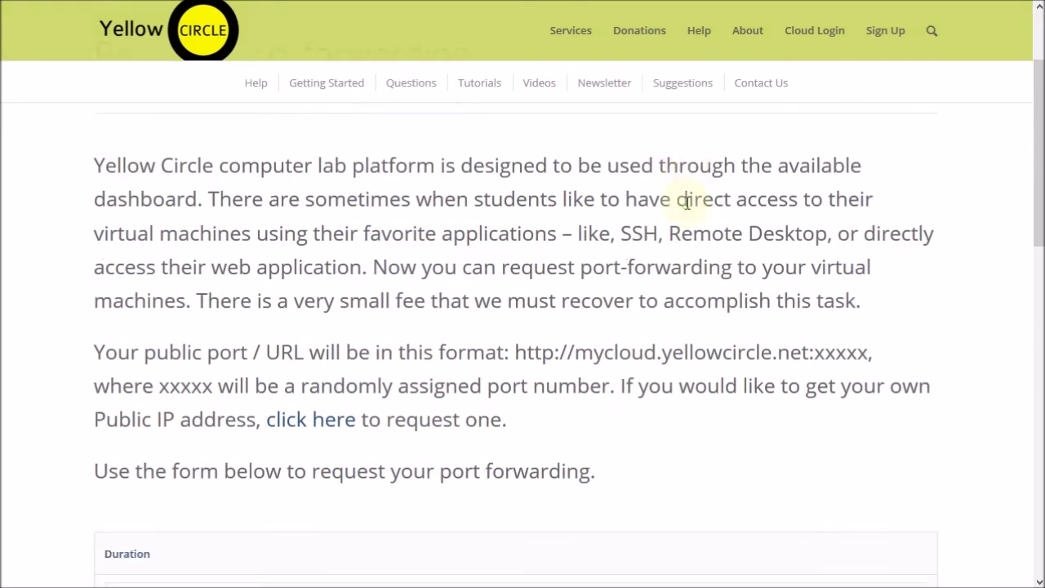
scroll(687, 205, "down", 2)
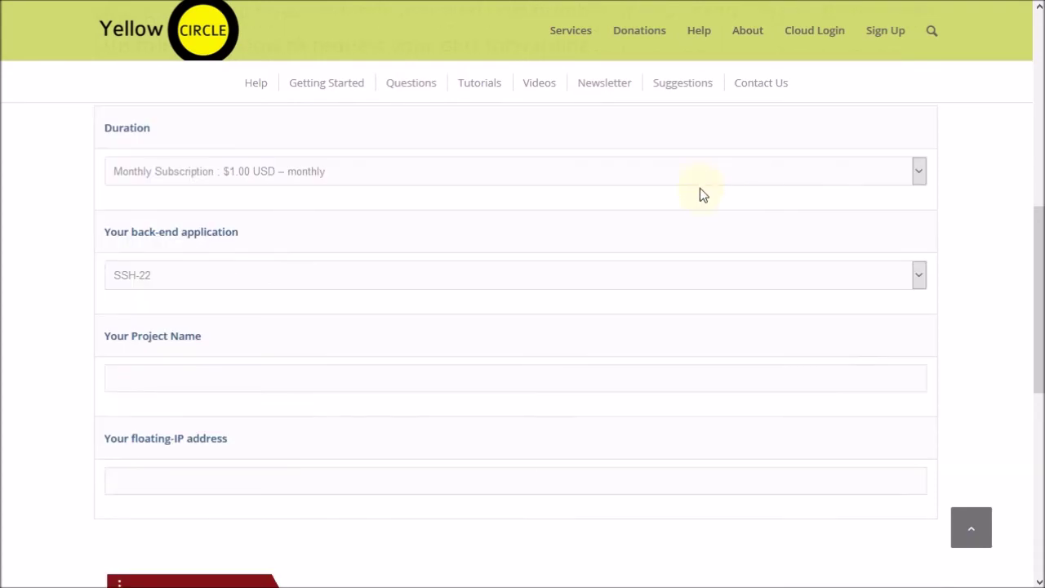
left_click(270, 173)
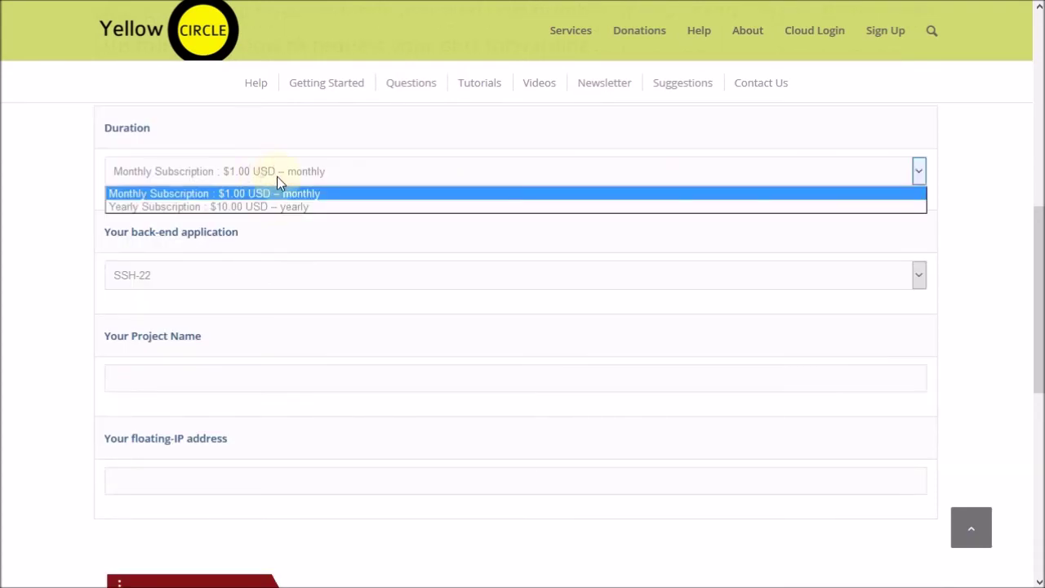
left_click(273, 204)
left_click(281, 171)
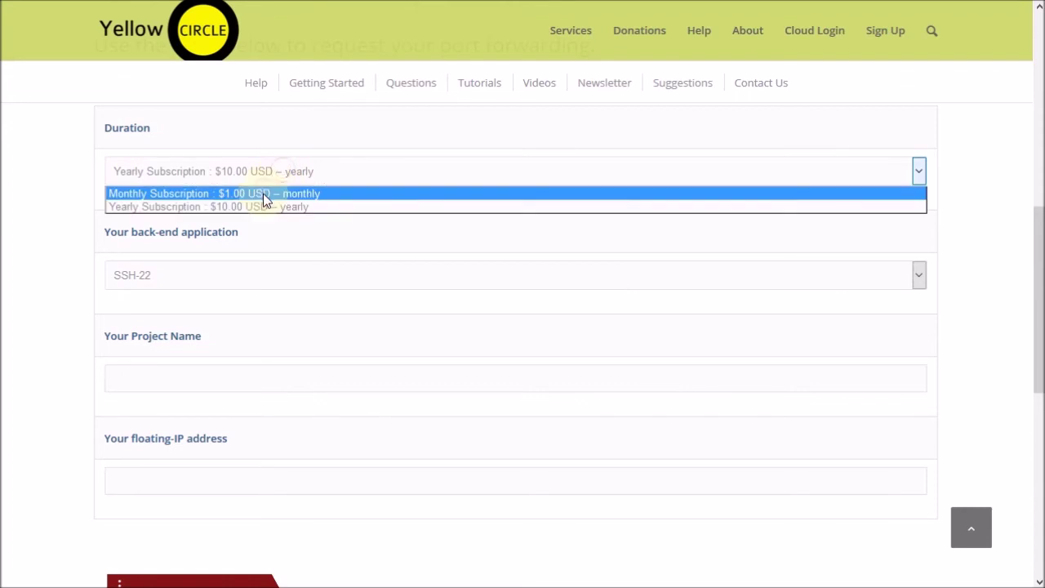
left_click(265, 195)
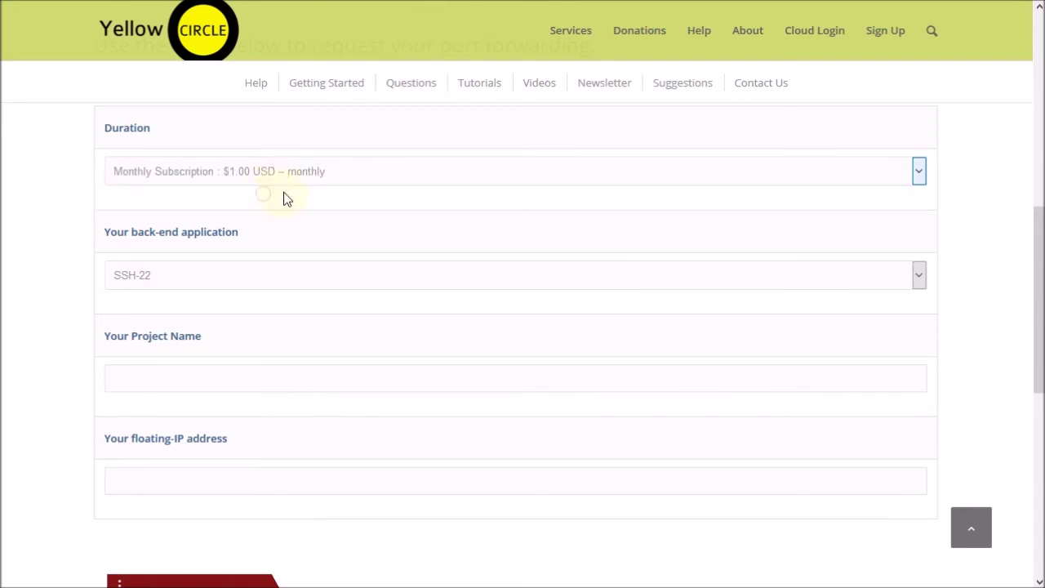
Set the back-end application to Minecraft-25565
left_click(295, 278)
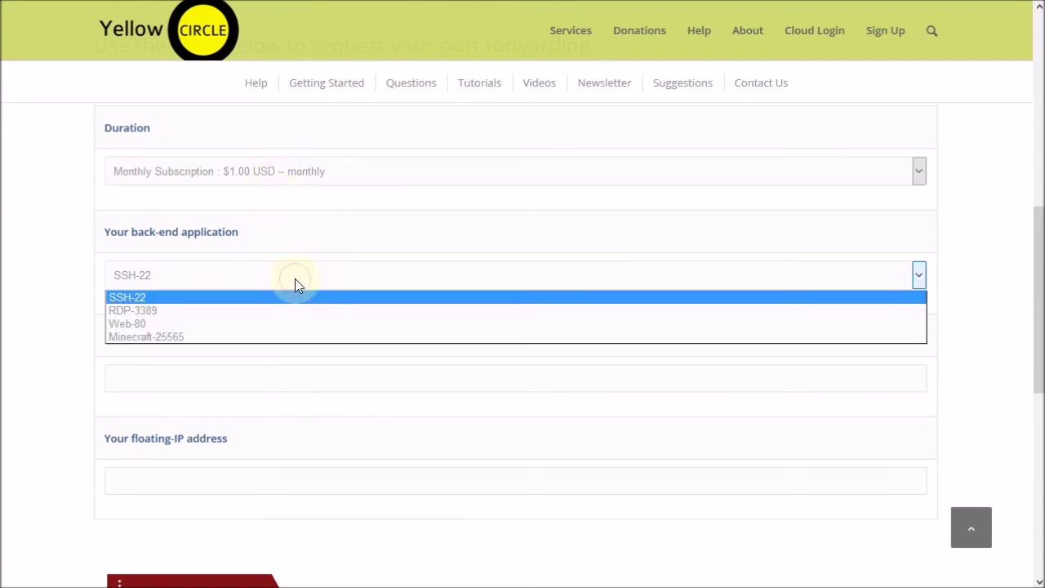
left_click(172, 310)
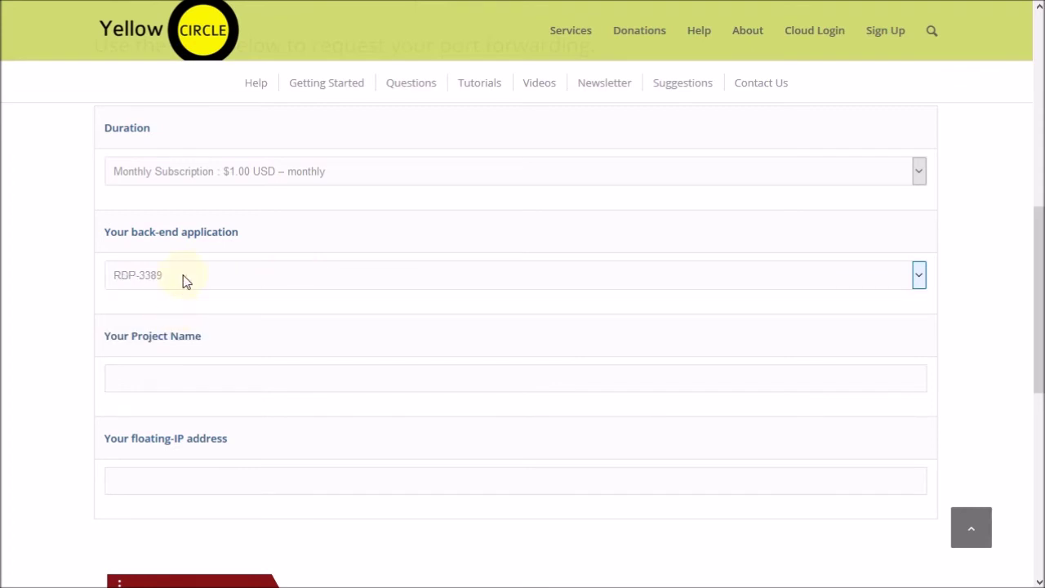
left_click(187, 281)
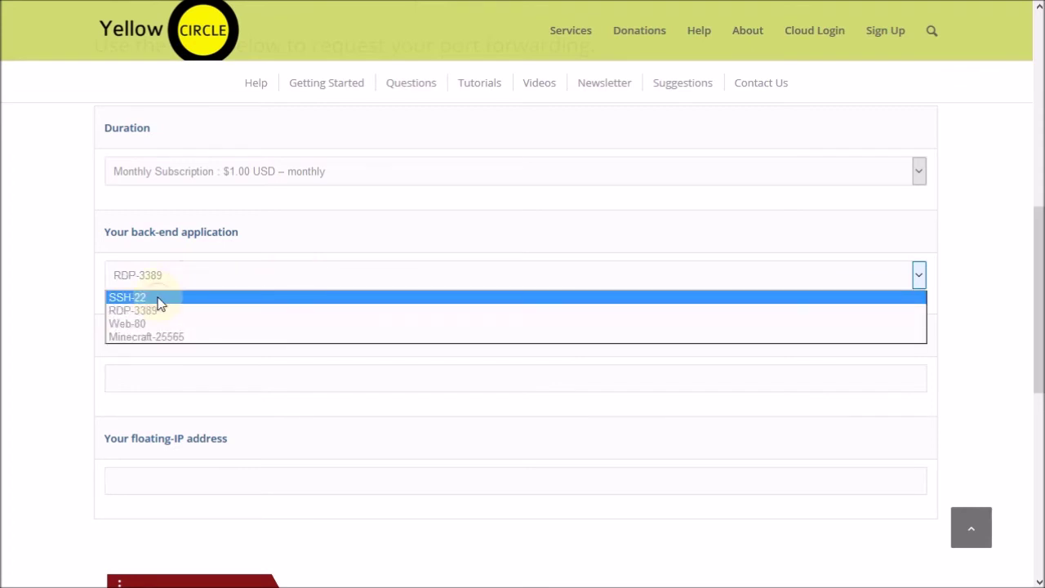
left_click(161, 299)
left_click(163, 286)
left_click(163, 314)
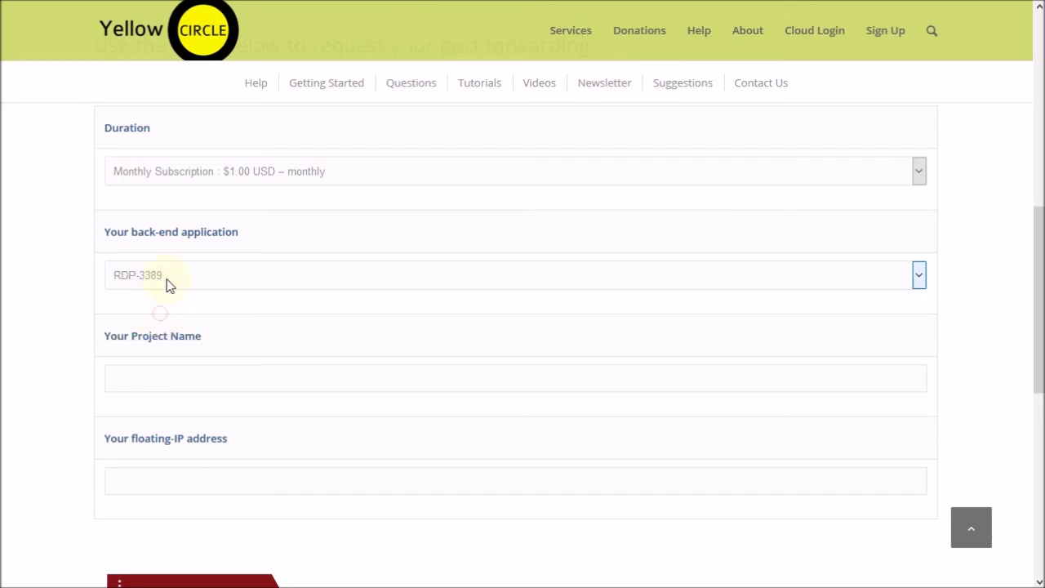
left_click(167, 284)
left_click(163, 319)
left_click(174, 284)
left_click(159, 337)
left_click(238, 280)
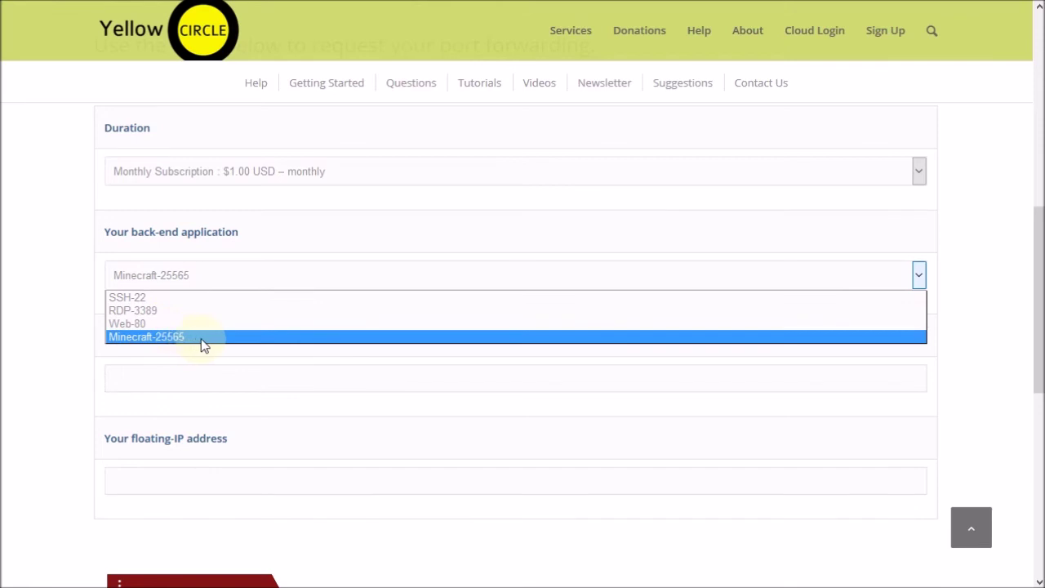
left_click(57, 341)
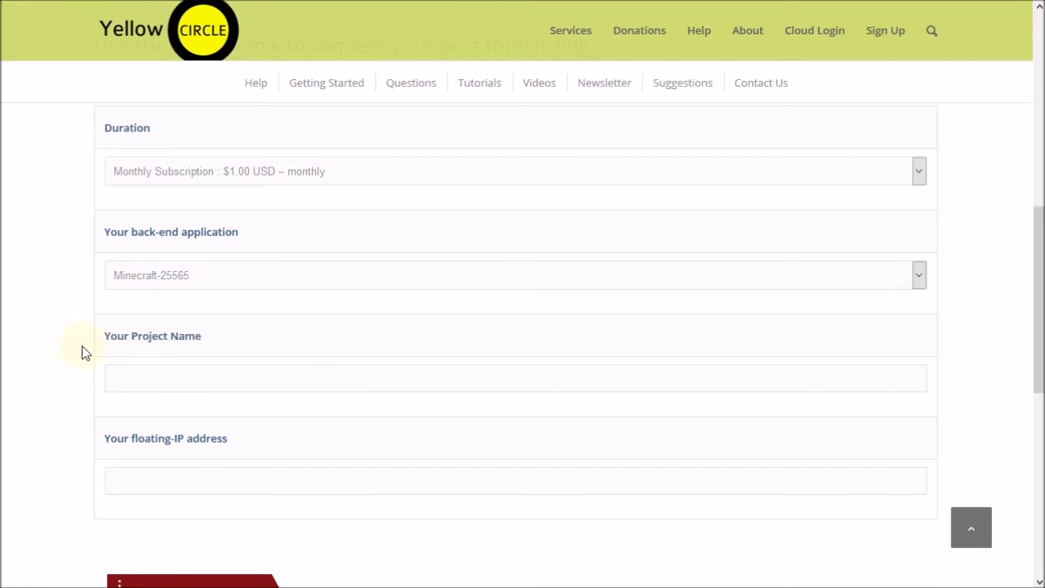
Paste the project name and floating IP 172.16.129.1 into the form's fields
left_click(179, 380)
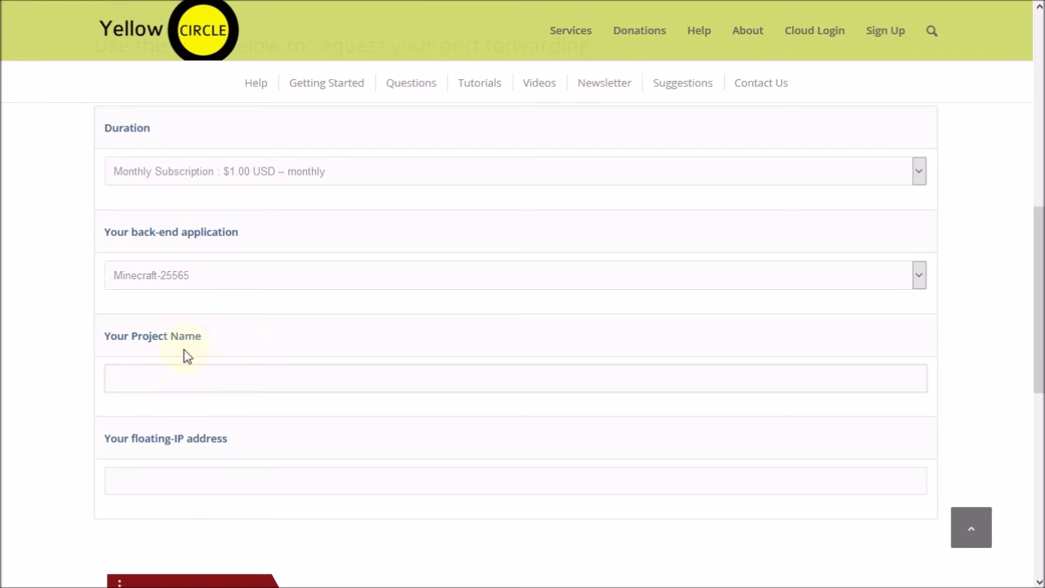
key("ctrl+v")
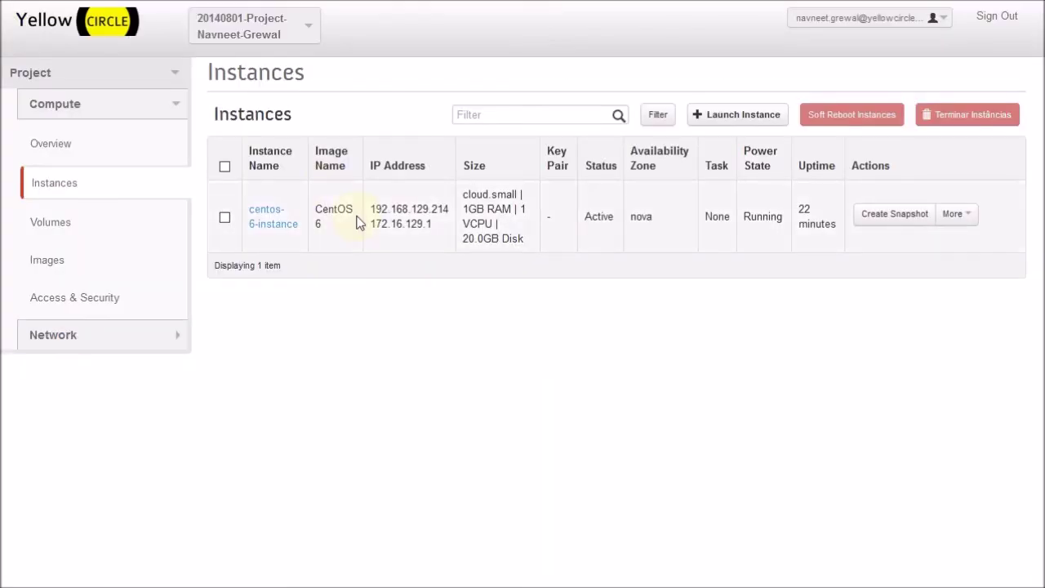
left_click_drag(369, 226, 435, 226)
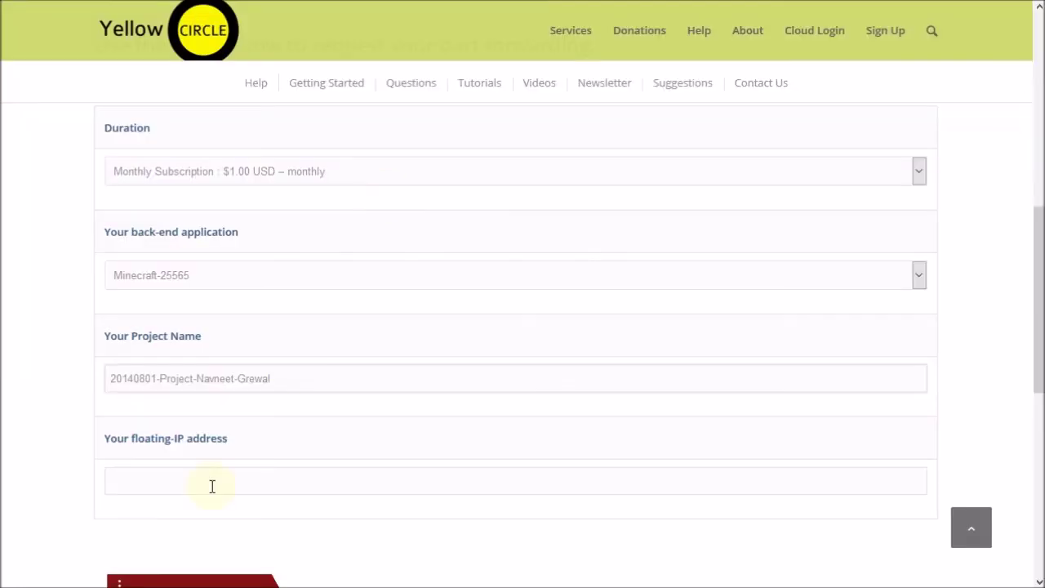
left_click(206, 484)
key("ctrl+v")
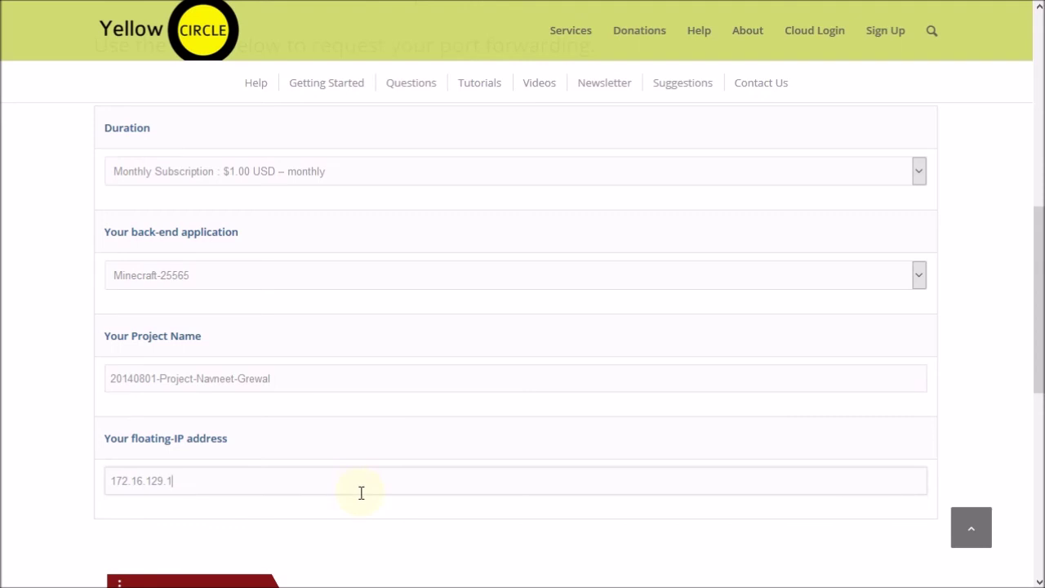
Submit the port-forwarding request to proceed to payment
scroll(361, 492, "down", 1)
scroll(364, 500, "down", 1)
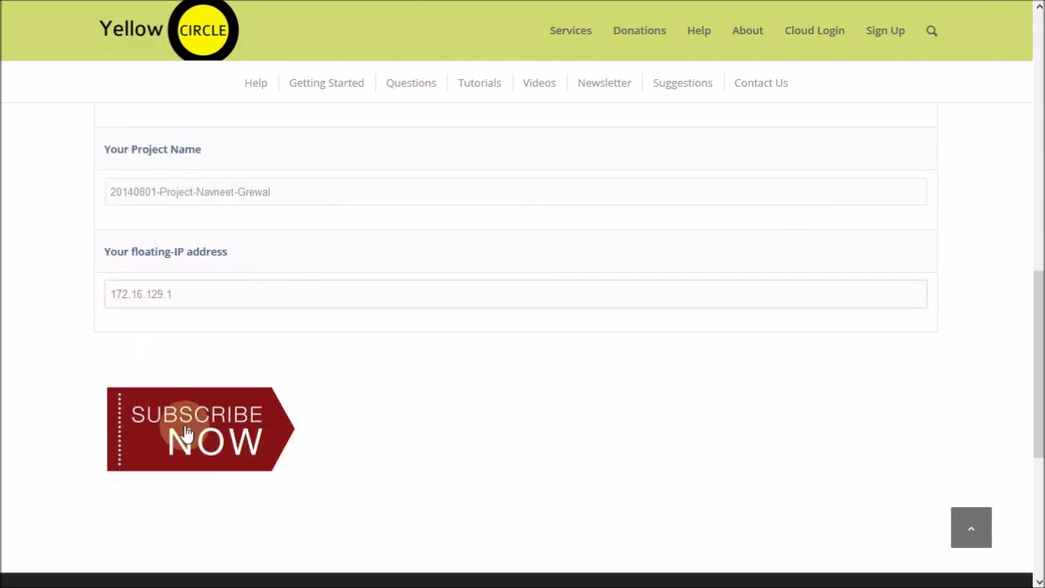
left_click(187, 433)
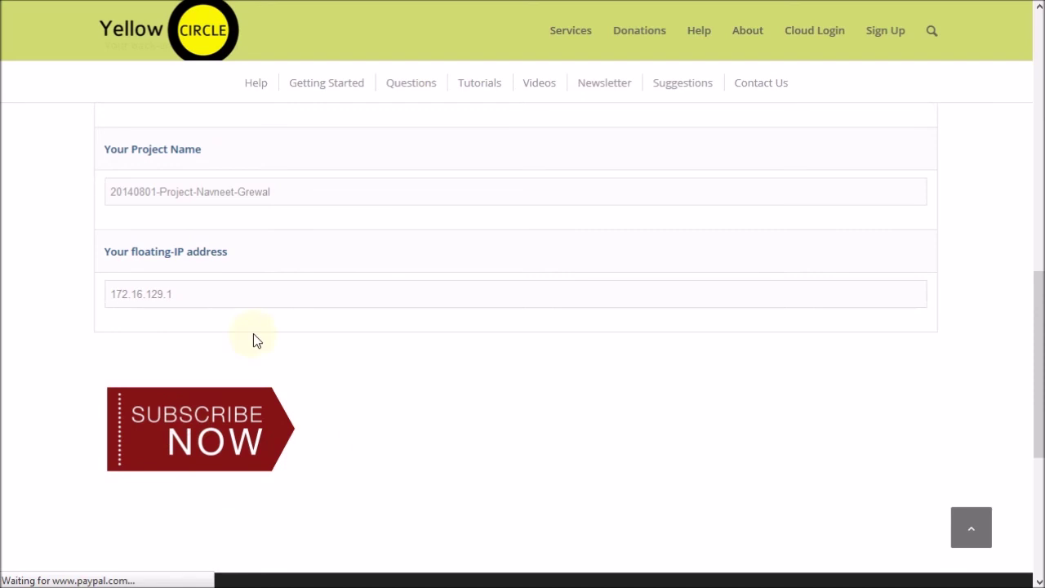